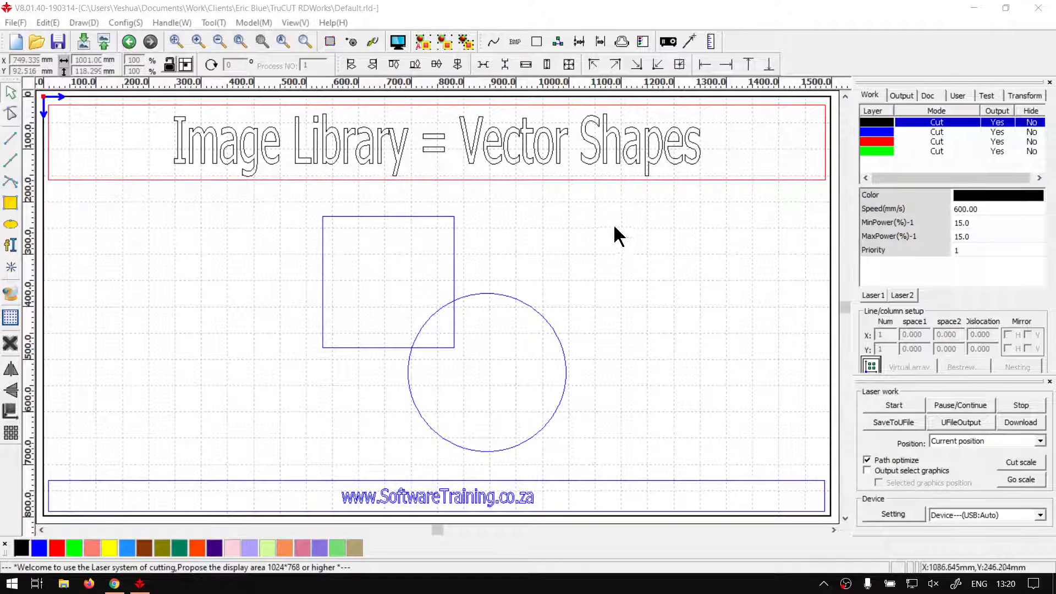
Open the recent drawing ShapesTest.rld
left_click(616, 234)
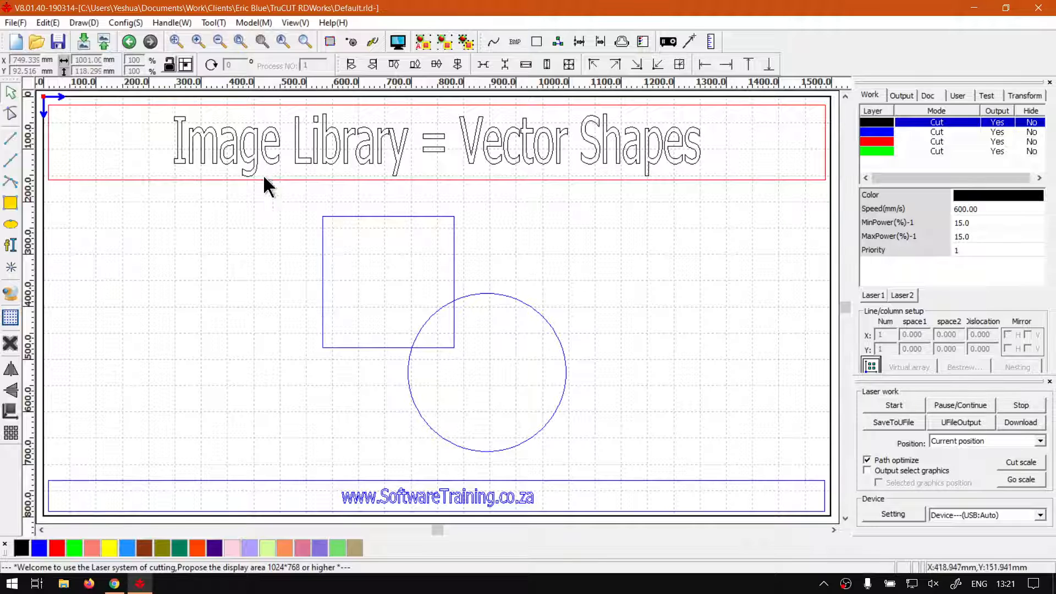
left_click(15, 22)
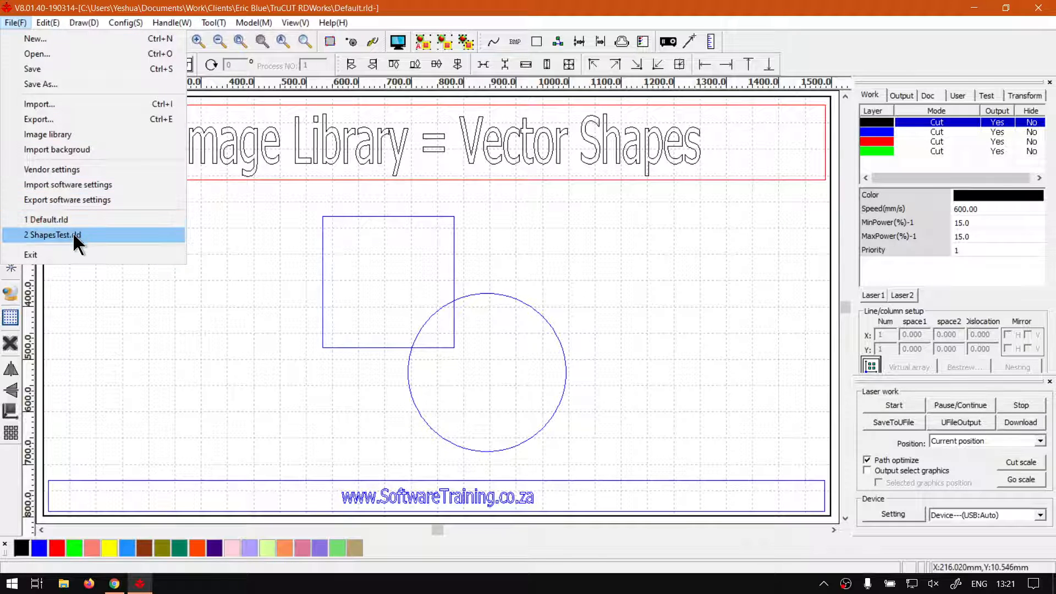
left_click(52, 235)
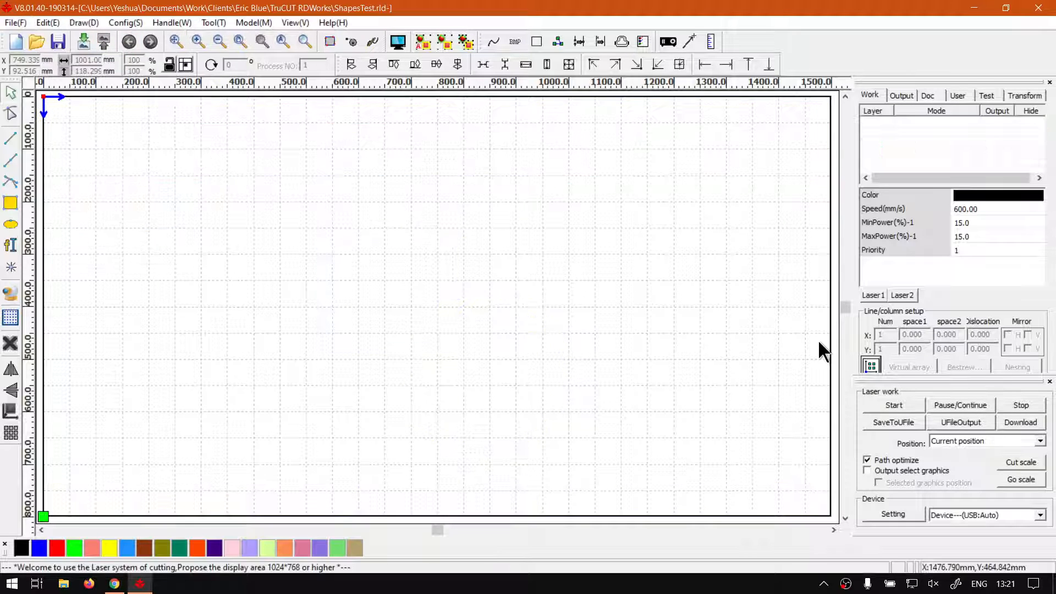
Draw a square on the left part of the page and a circle about 331 mm in diameter on the right part
left_click(11, 203)
left_click_drag(104, 214, 270, 379)
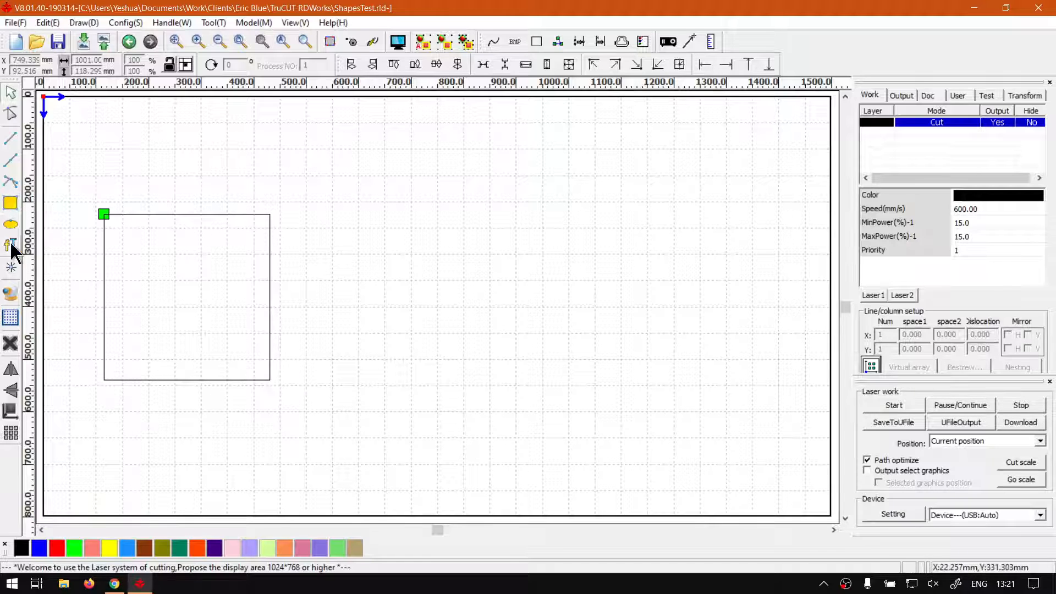
left_click(11, 225)
left_click_drag(768, 225, 595, 398)
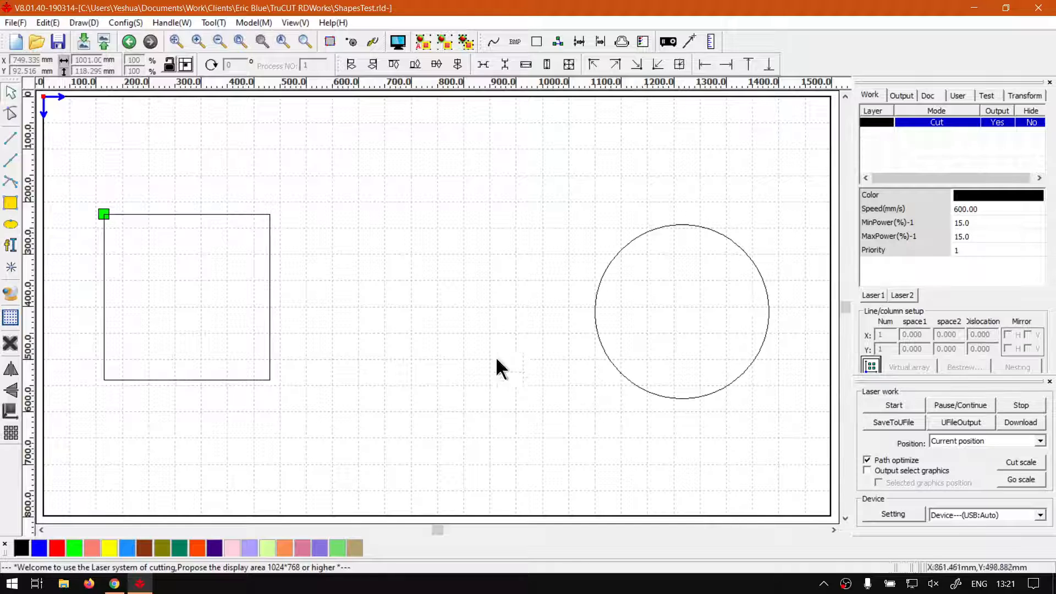
Nudge the circle up the page until its centre is at about Y 369 mm, and deselect it
left_click(649, 392)
key("Up")
key("Up")
key("Up")
key("Up")
left_click(363, 415)
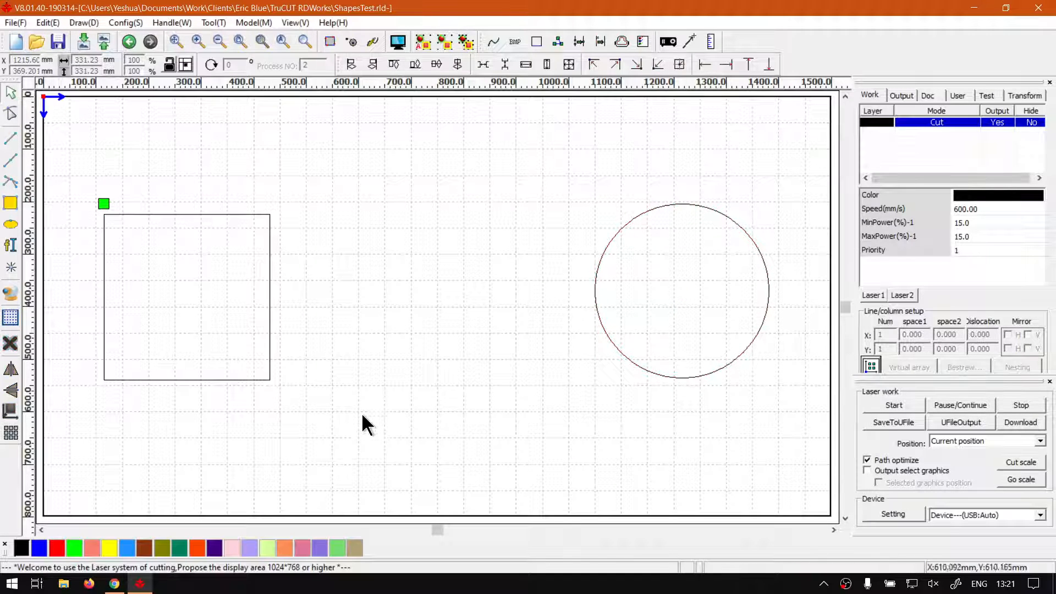
Import the Star picture as a background image for tracing
left_click(13, 22)
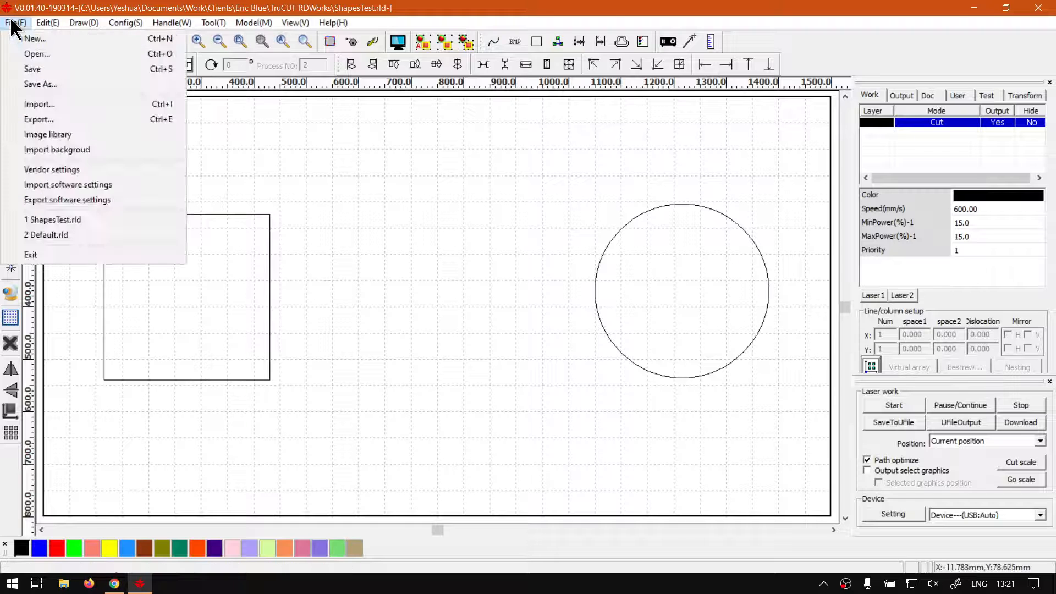
left_click(97, 148)
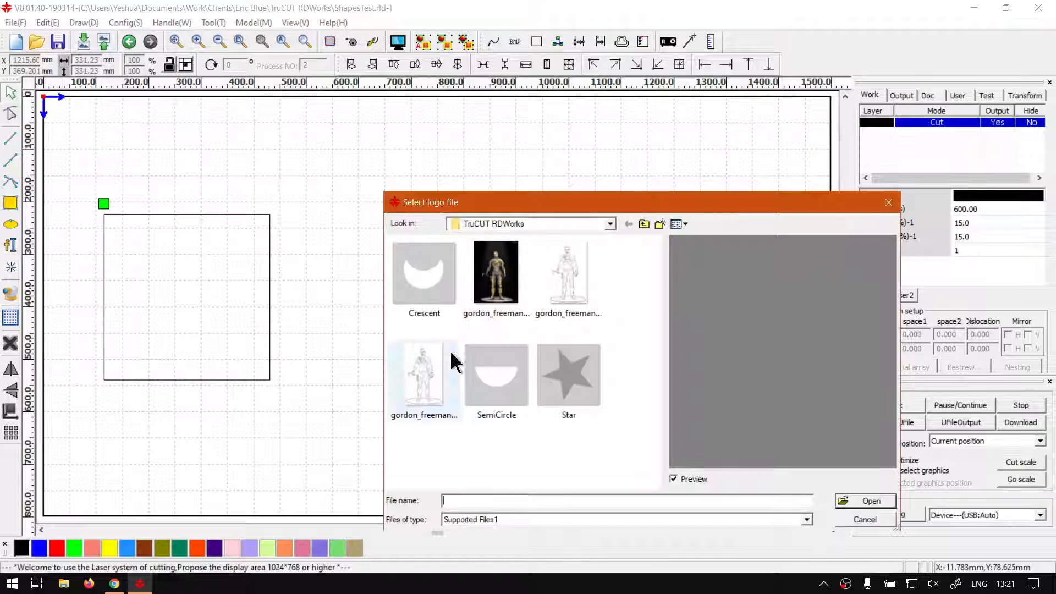
left_click(566, 374)
left_click(865, 500)
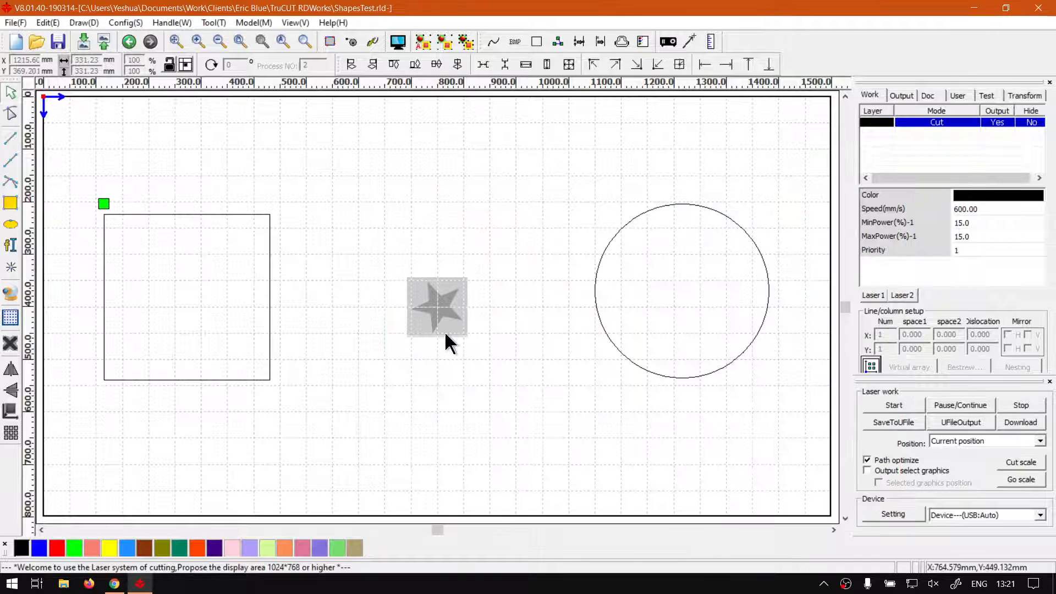
Trace the star in the background image with a closed ten-point polyline about 97 x 100 mm in size
scroll(457, 330, "up", 3)
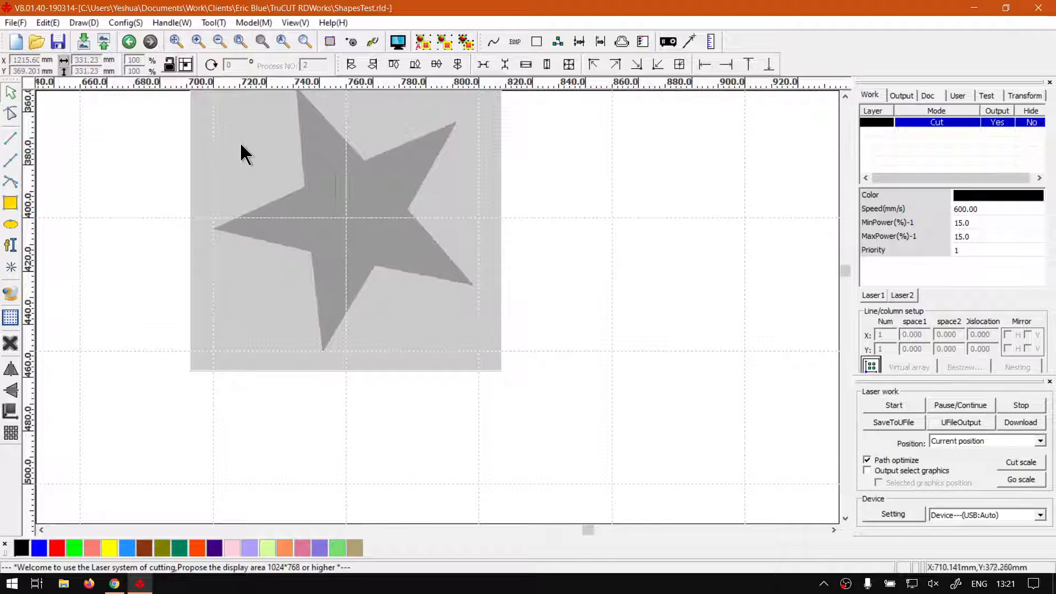
scroll(241, 145, "up", 1)
scroll(309, 130, "down", 1)
scroll(385, 178, "up", 1)
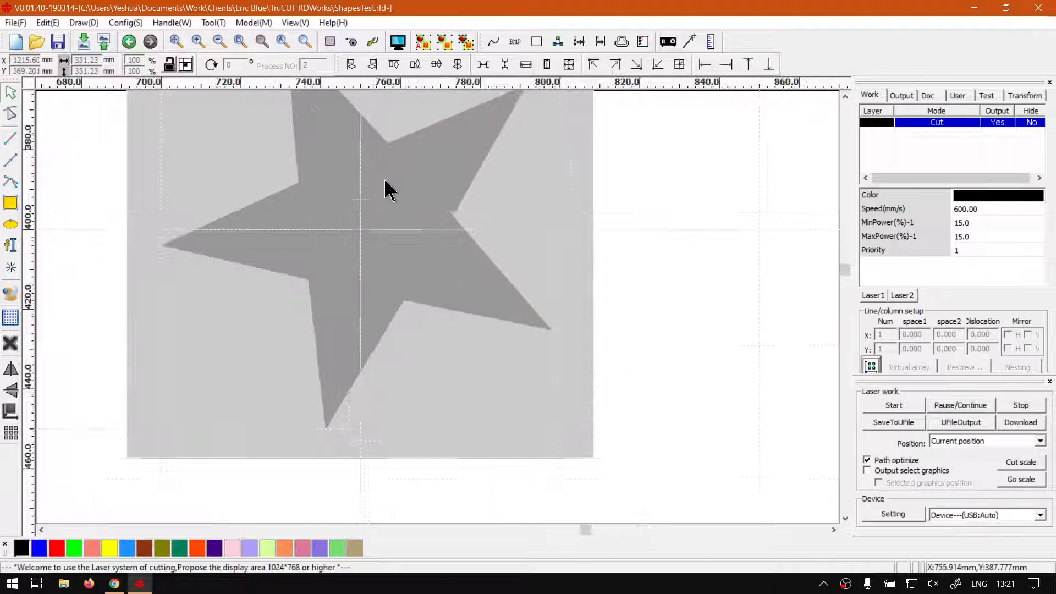
left_click(283, 42)
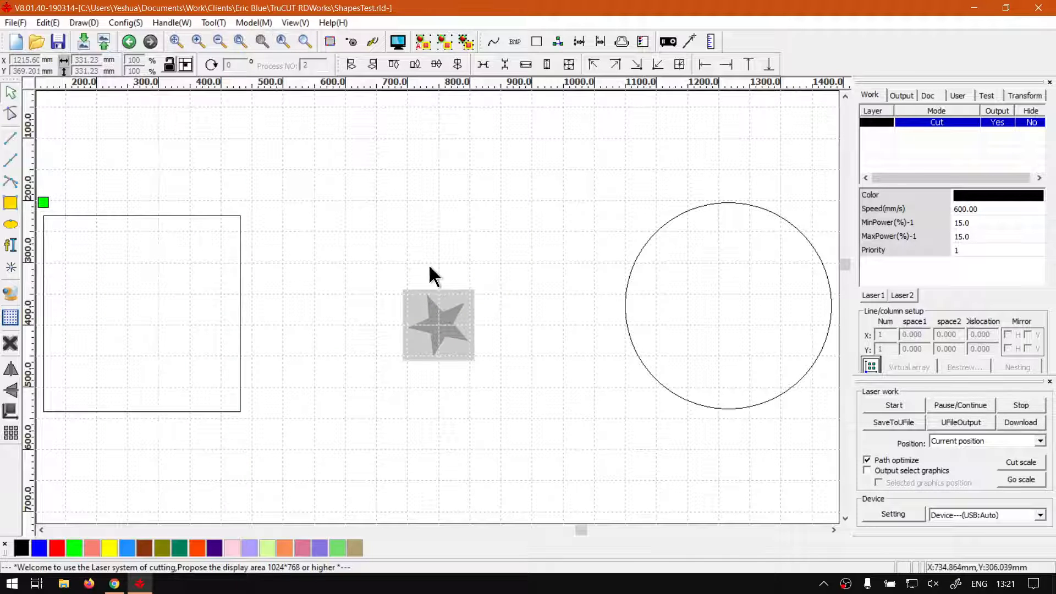
scroll(426, 300, "up", 3)
scroll(415, 309, "up", 1)
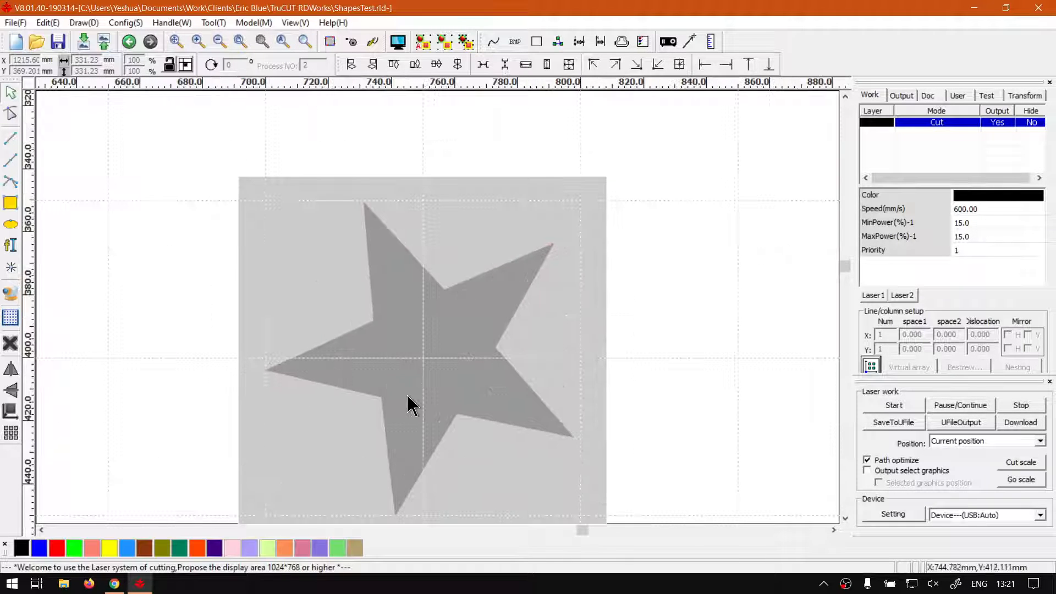
left_click(10, 160)
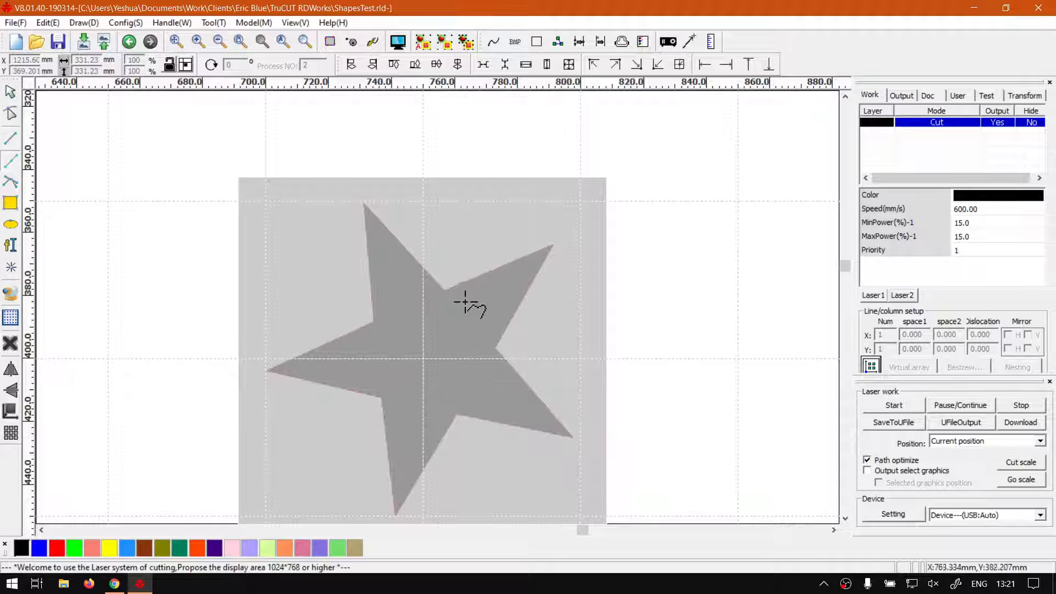
left_click(361, 202)
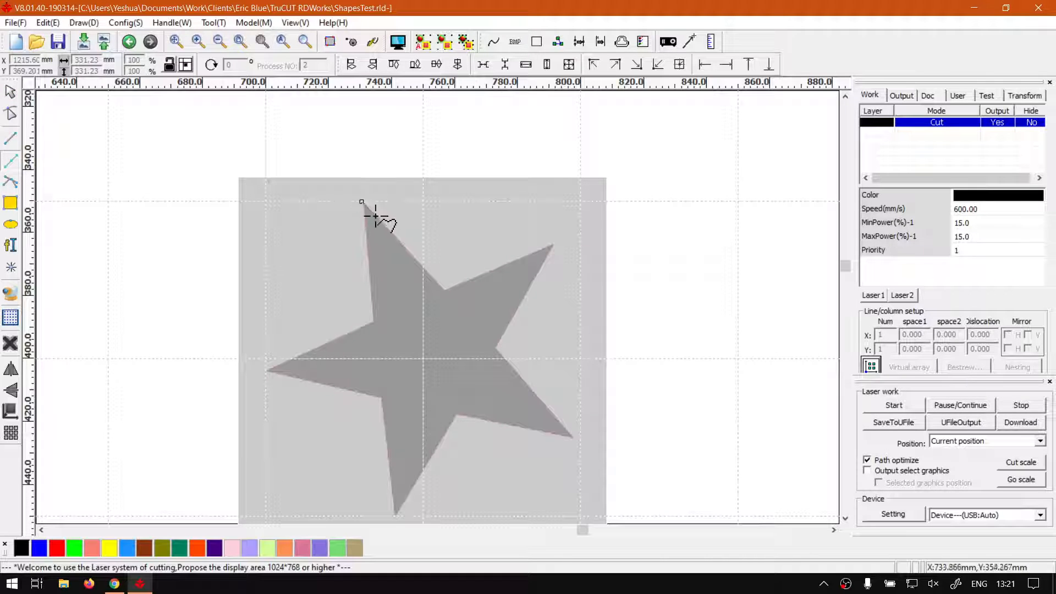
left_click(443, 292)
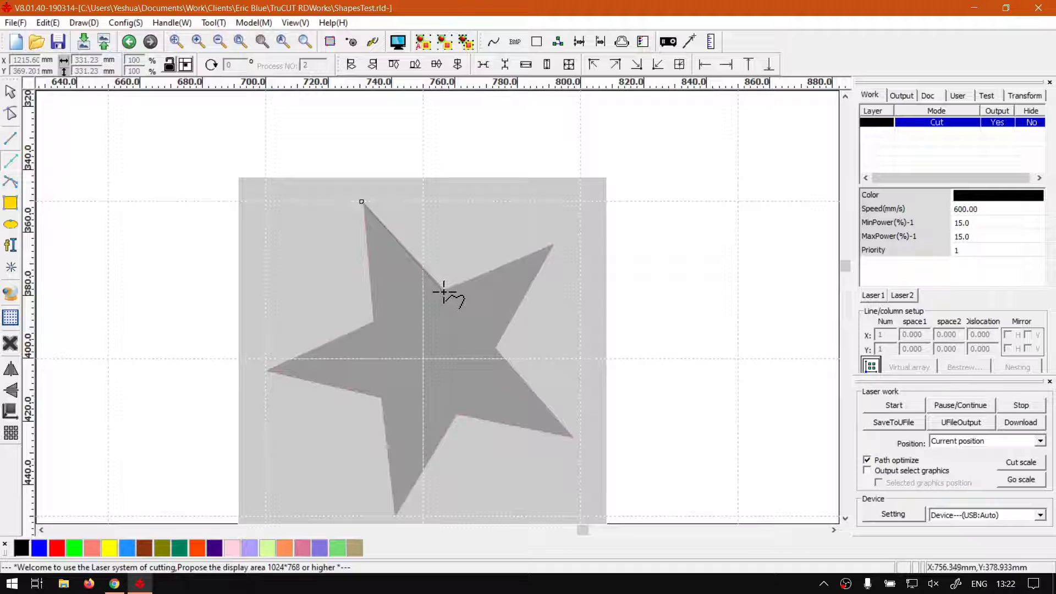
left_click(554, 242)
left_click(494, 351)
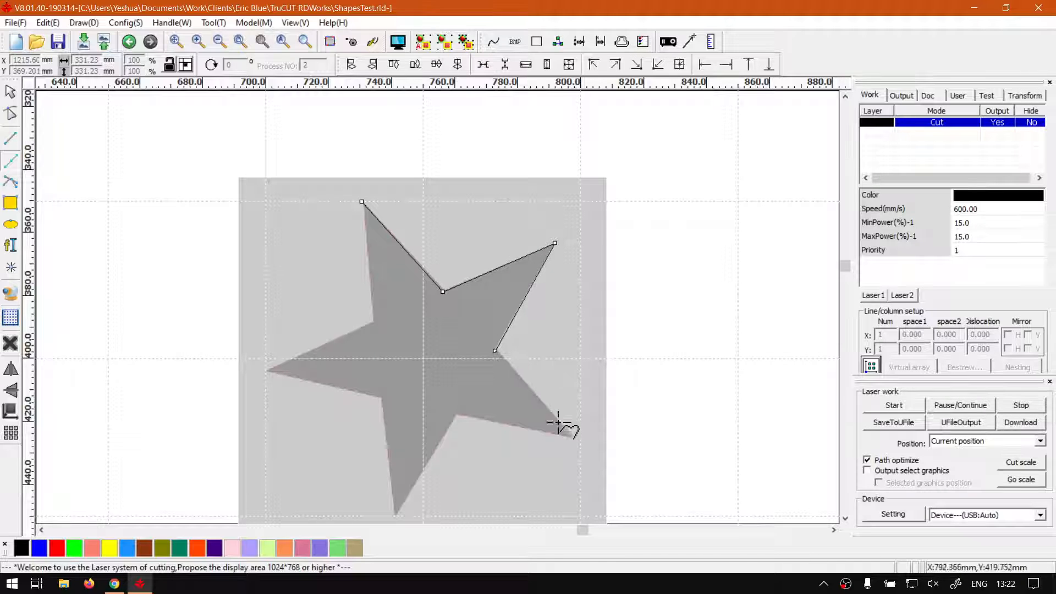
left_click(572, 438)
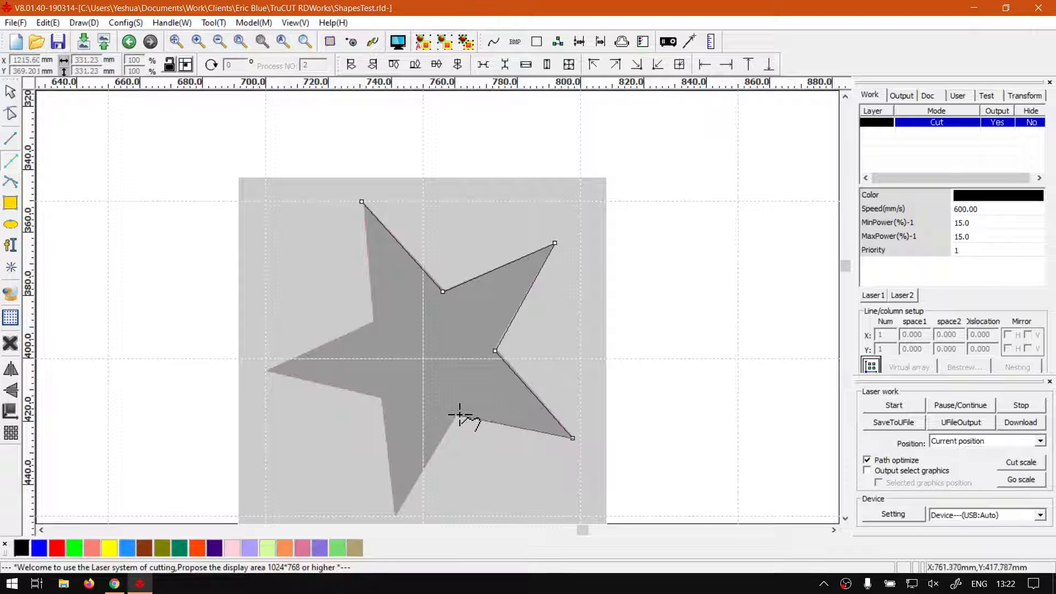
left_click(457, 414)
left_click(396, 517)
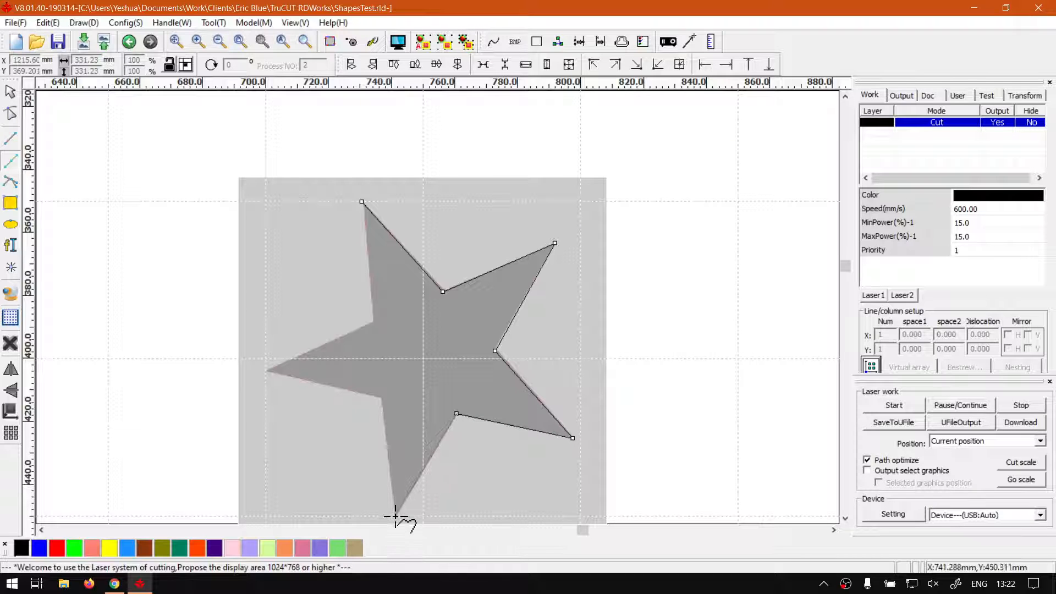
left_click(382, 400)
left_click(268, 370)
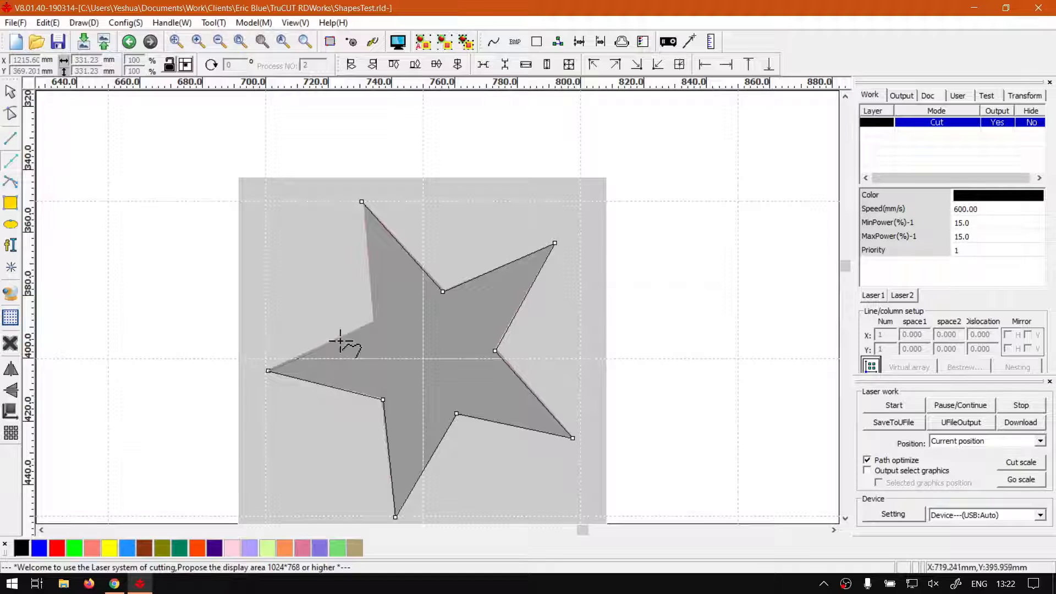
left_click(375, 319)
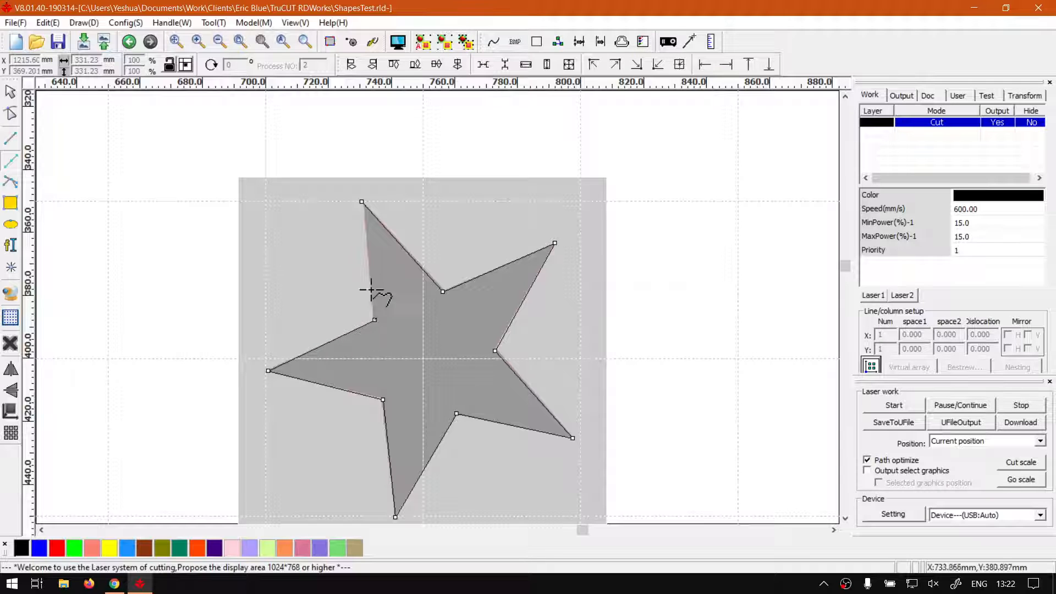
left_click(363, 203)
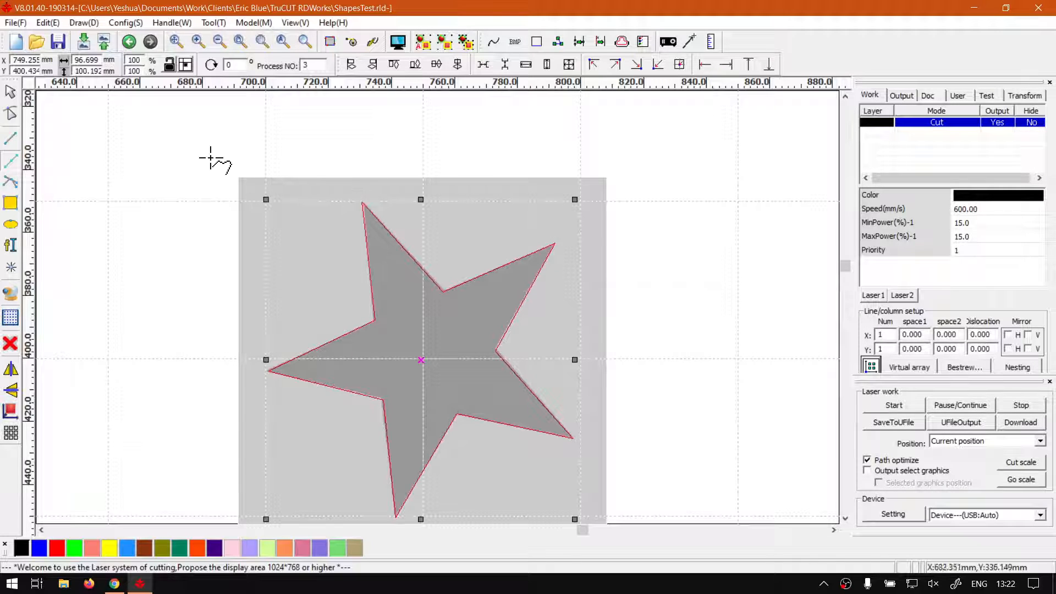
left_click(11, 95)
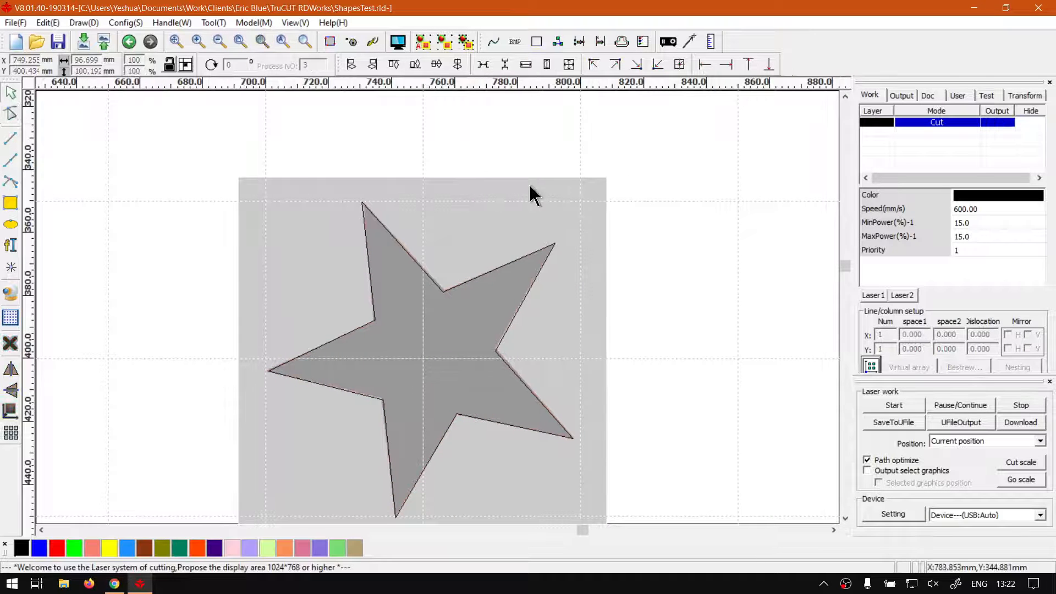
Clean the star background image from the page through the page settings, keeping only the traced outline
scroll(442, 273, "down", 2)
scroll(443, 281, "down", 1)
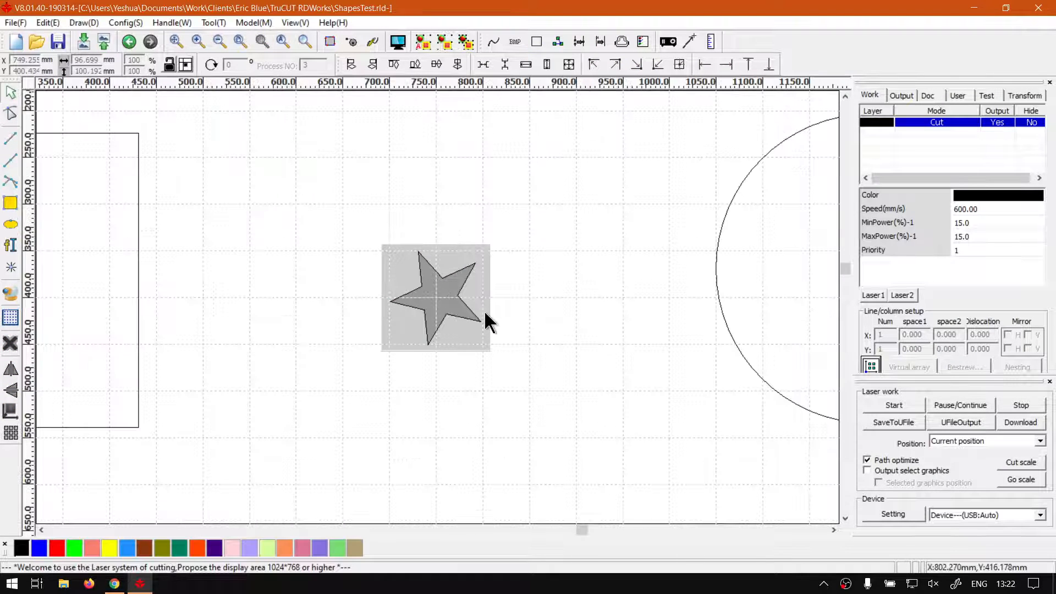
left_click(55, 22)
mouse_move(88, 25)
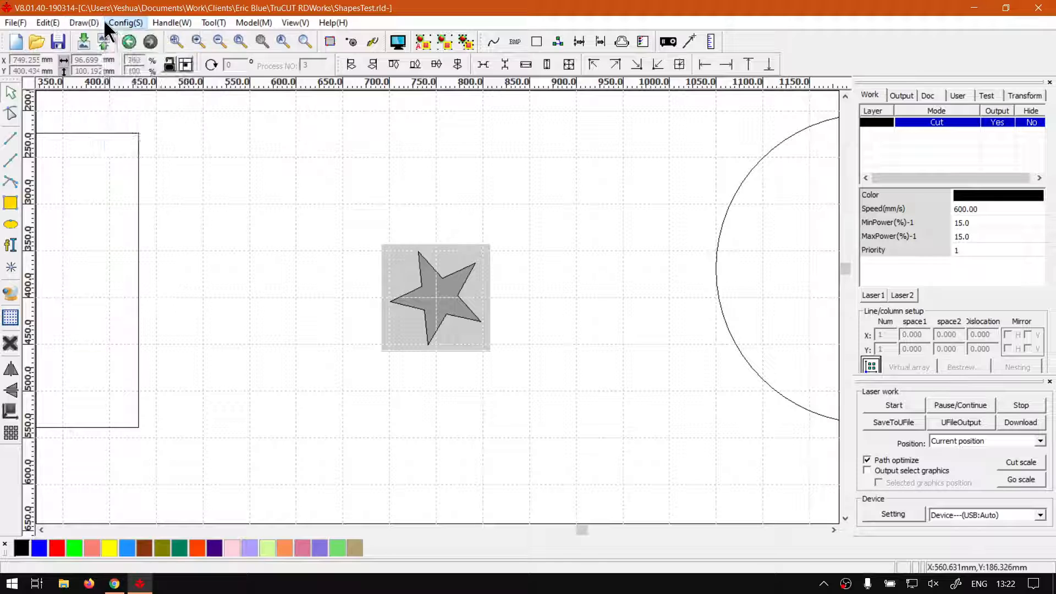
left_click(142, 73)
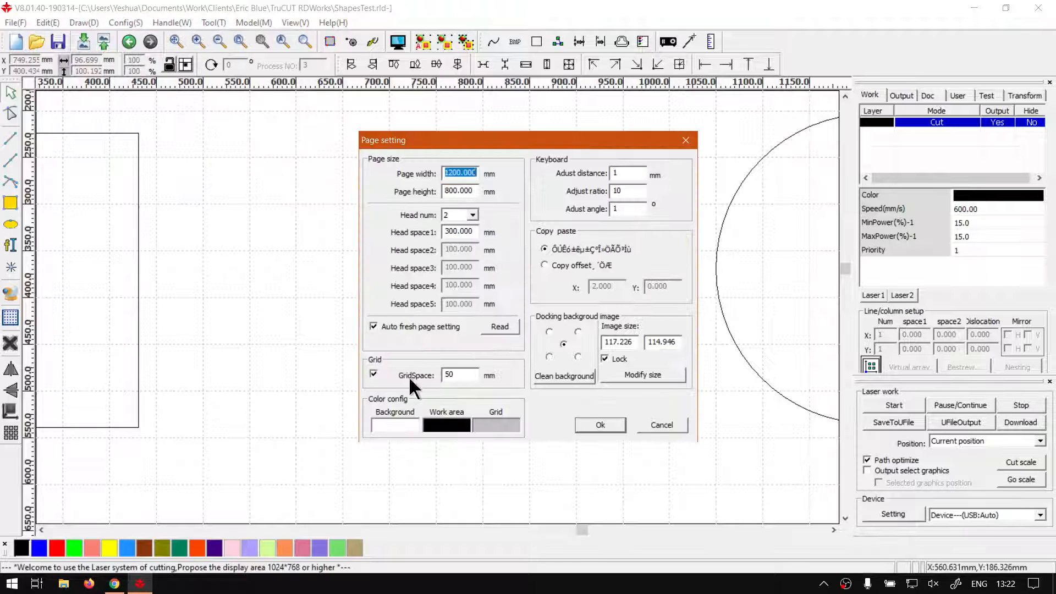
left_click(600, 425)
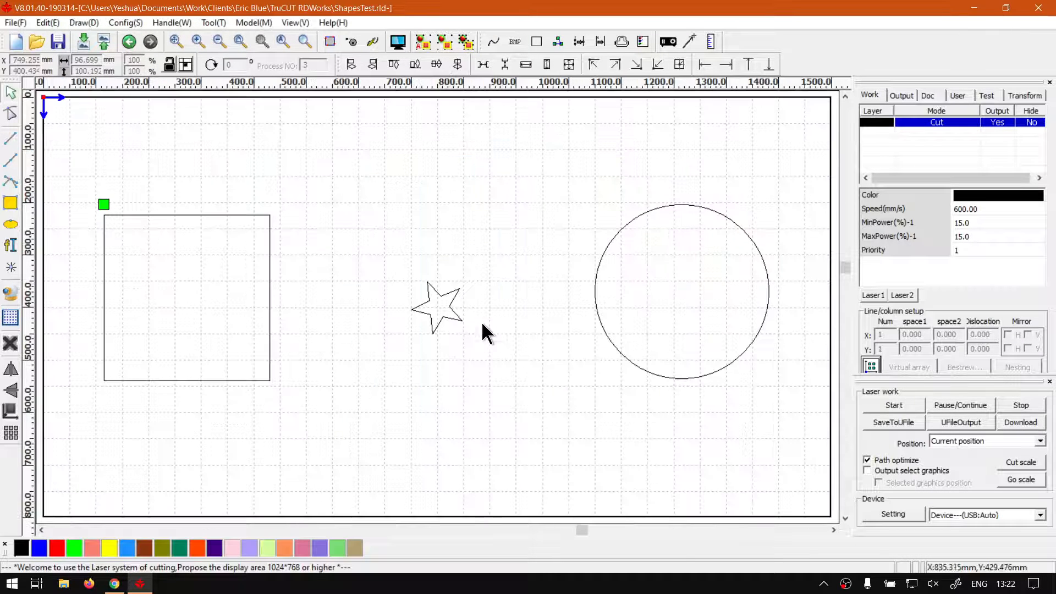
Enlarge the traced star to about 425 x 440 mm and place it between the square and the circle
left_click(453, 321)
left_click_drag(463, 336, 668, 503)
left_click_drag(590, 407, 496, 305)
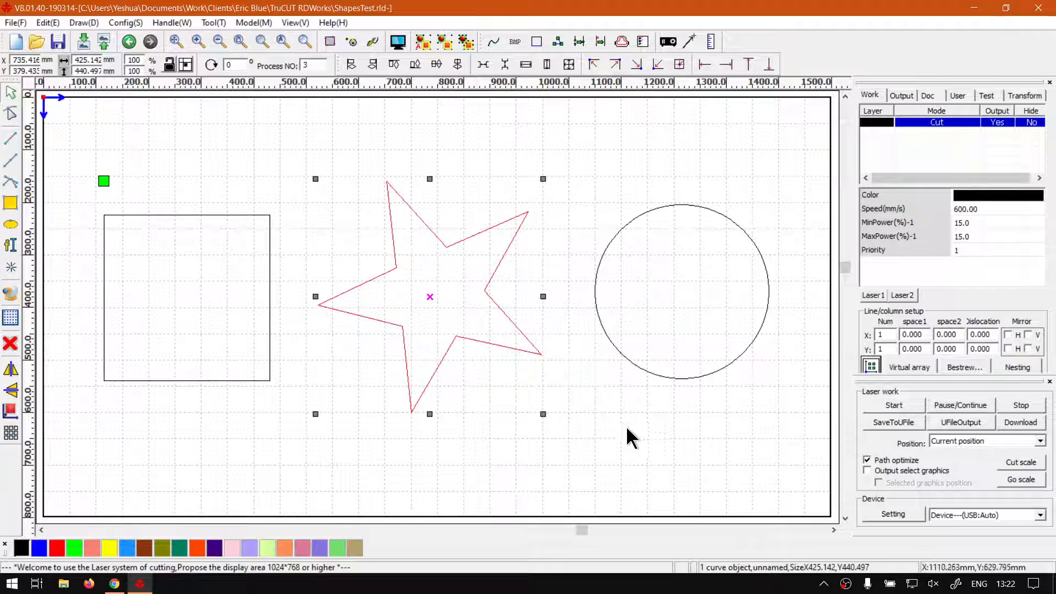
left_click(626, 426)
Save the drawing as a laser file over the existing ShapesTest.rld
scroll(586, 394, "down", 2)
scroll(566, 390, "up", 1)
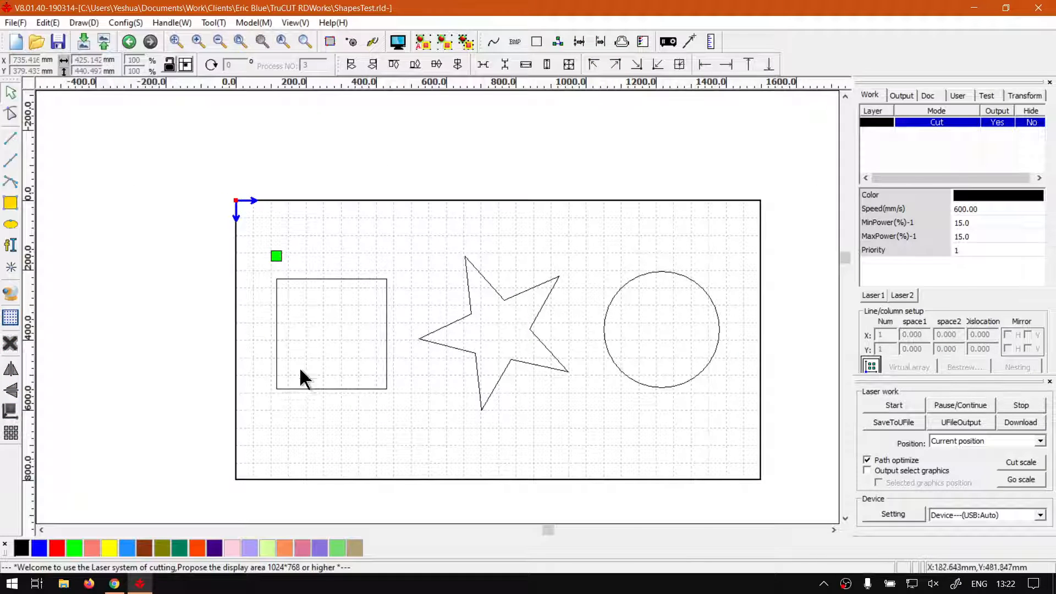
left_click(14, 24)
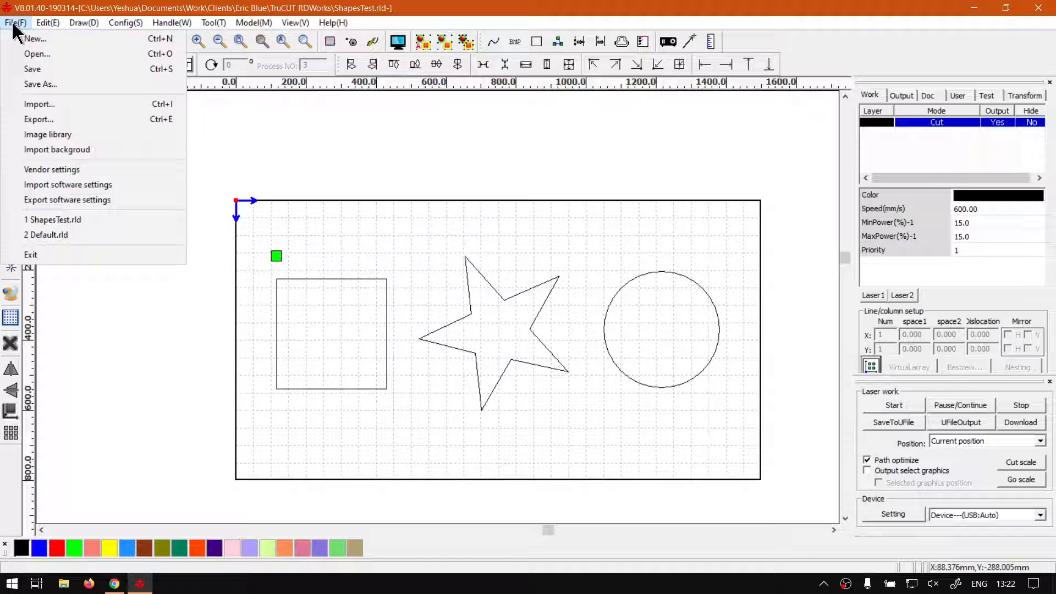
left_click(46, 85)
left_click(479, 279)
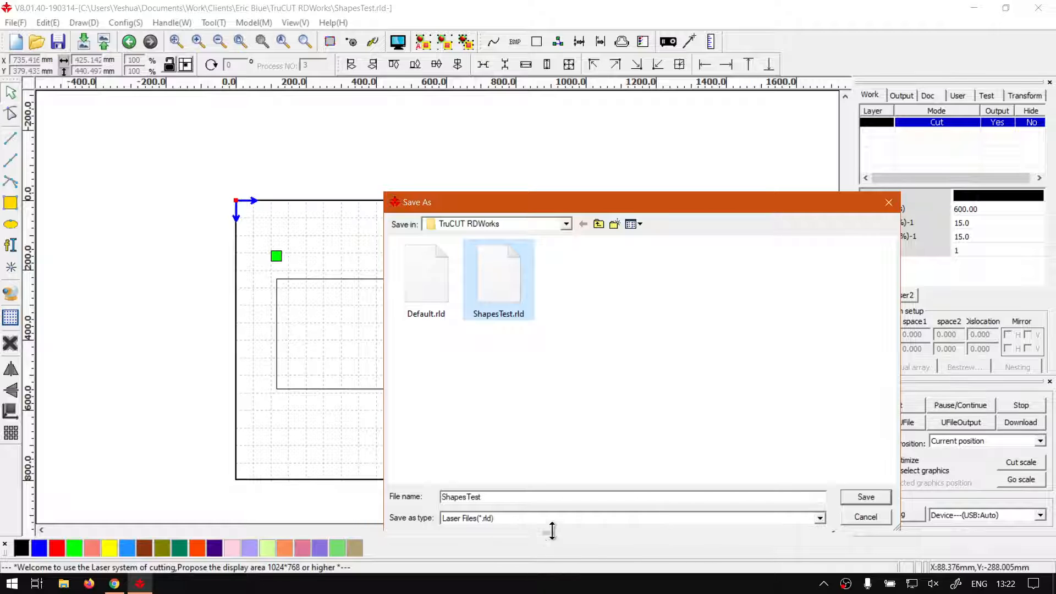
left_click(863, 494)
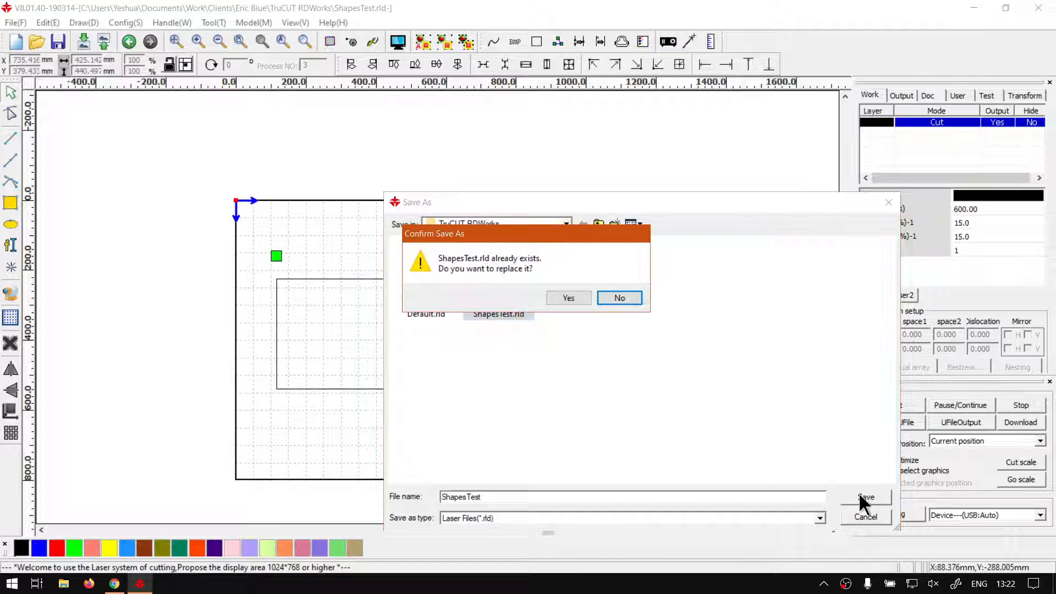
left_click(566, 295)
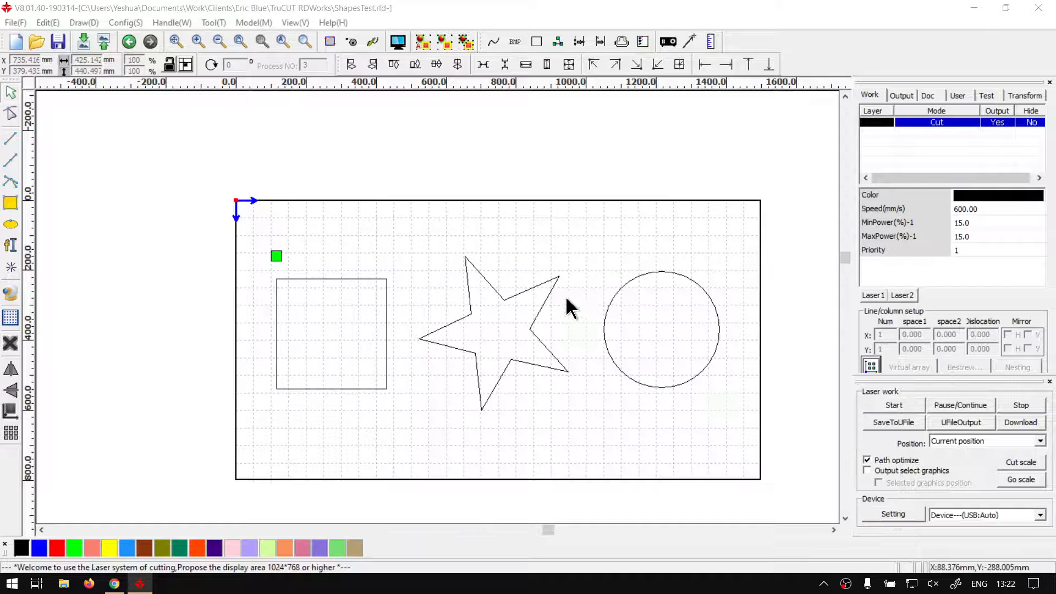
Export the drawing in .ai format as ShapesTest to the TruCUT RDWorks folder, replacing the existing file
left_click(16, 23)
left_click(71, 122)
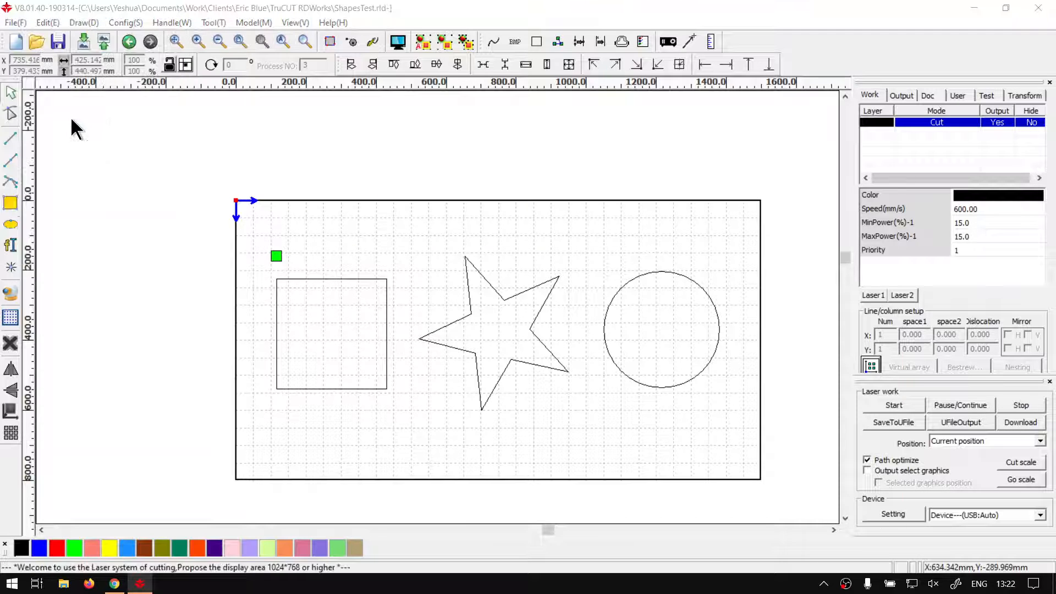
left_click(413, 275)
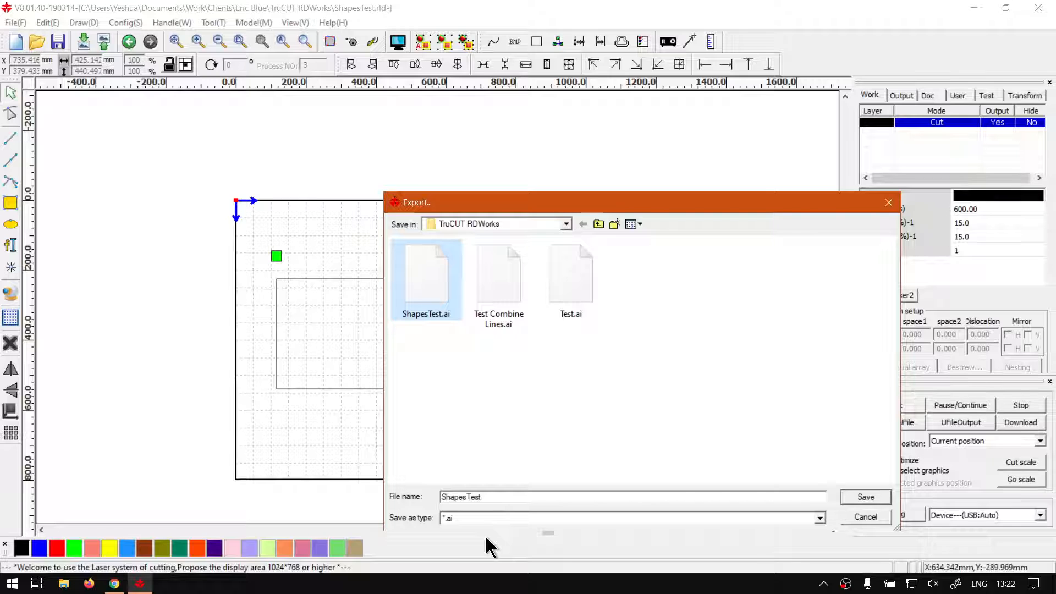
key("super+plus")
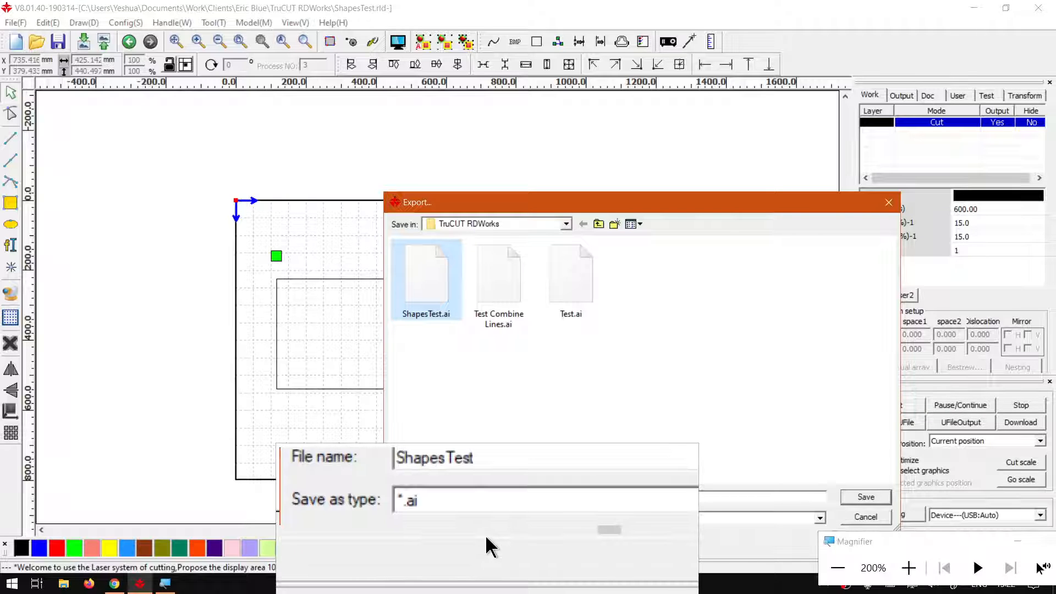
key("super+Escape")
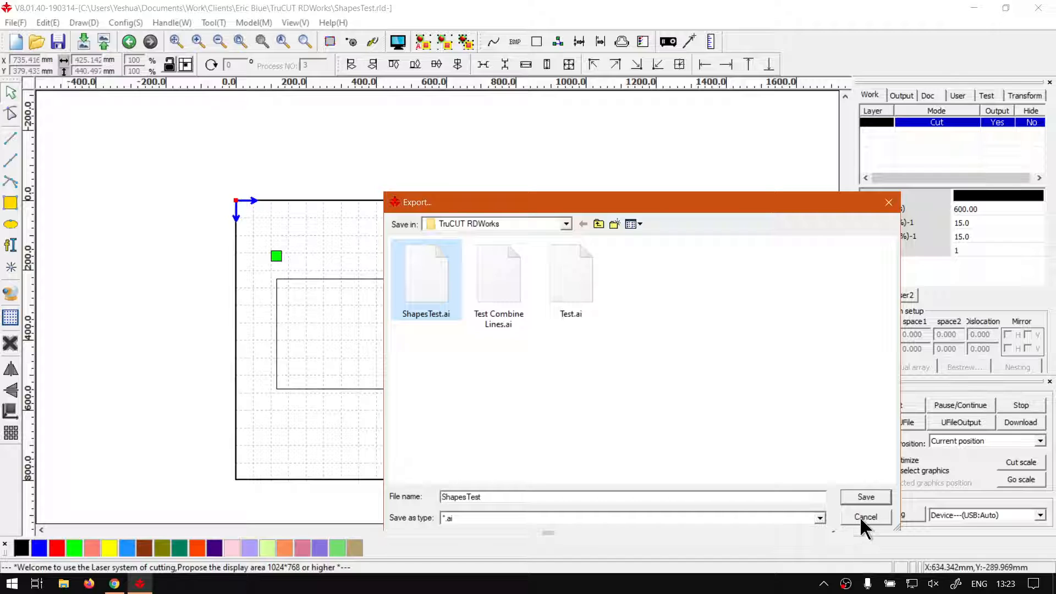
left_click(865, 496)
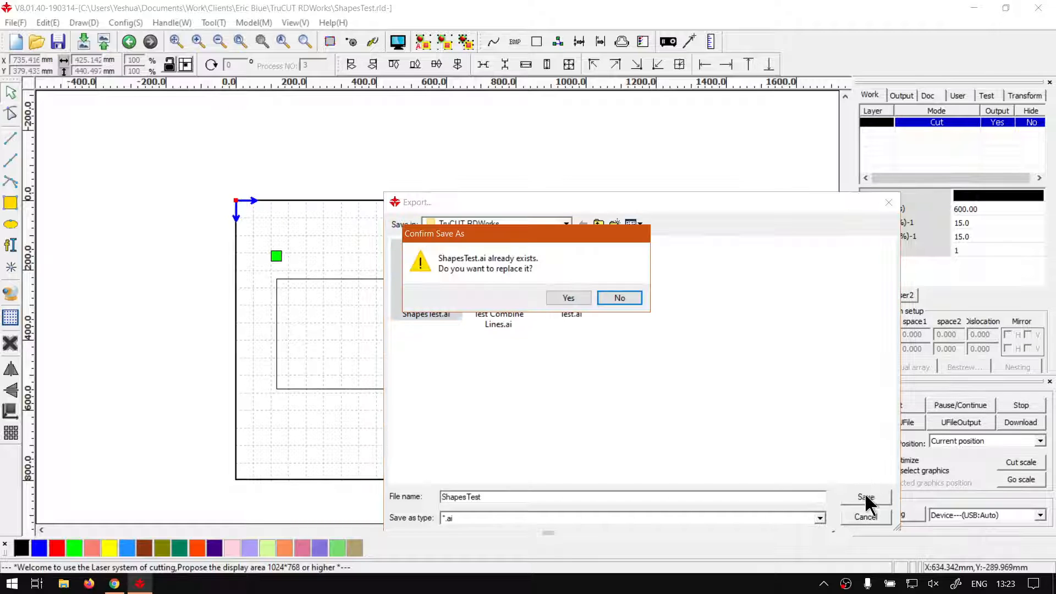
left_click(566, 297)
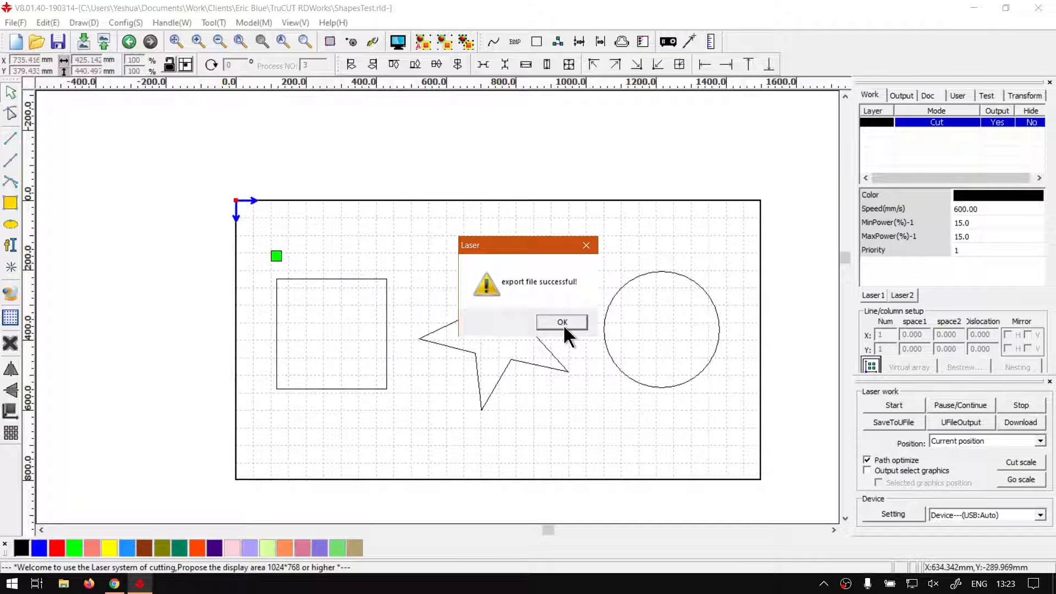
left_click(562, 322)
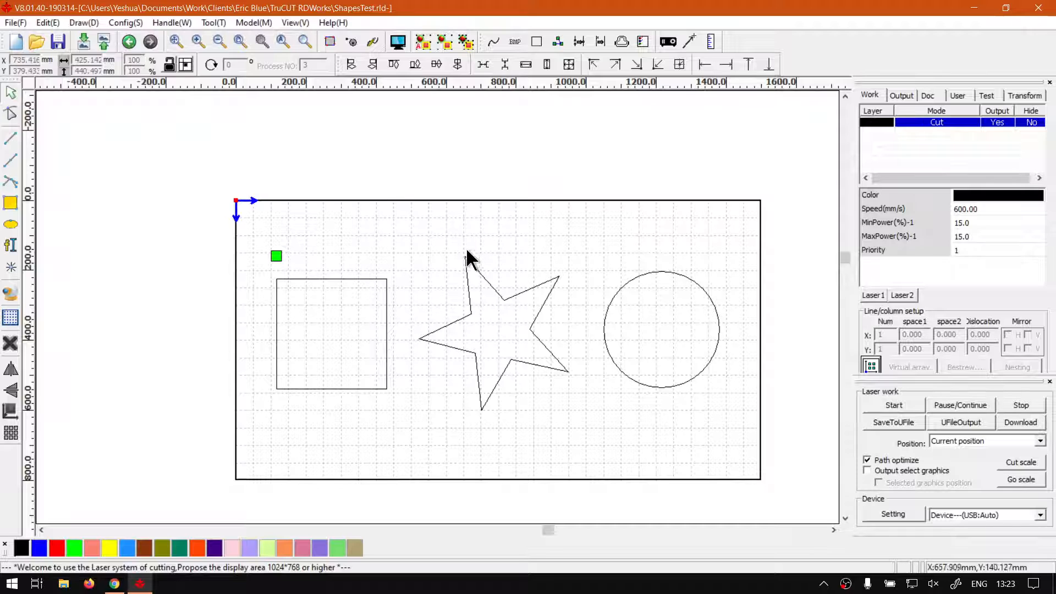
Open the recent file Default.rld and fit the whole page in the view
left_click(16, 23)
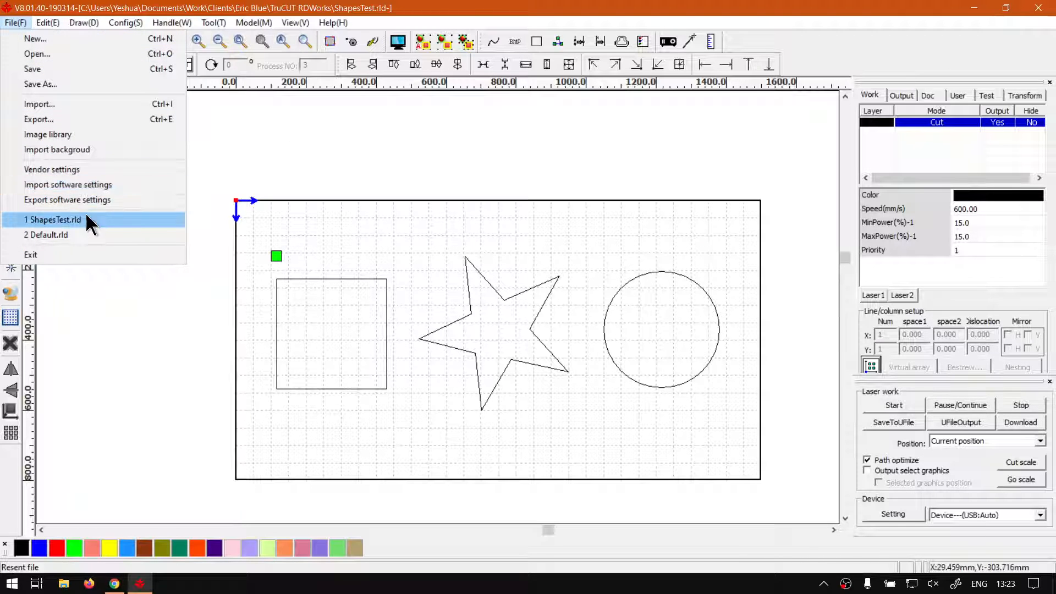
left_click(86, 235)
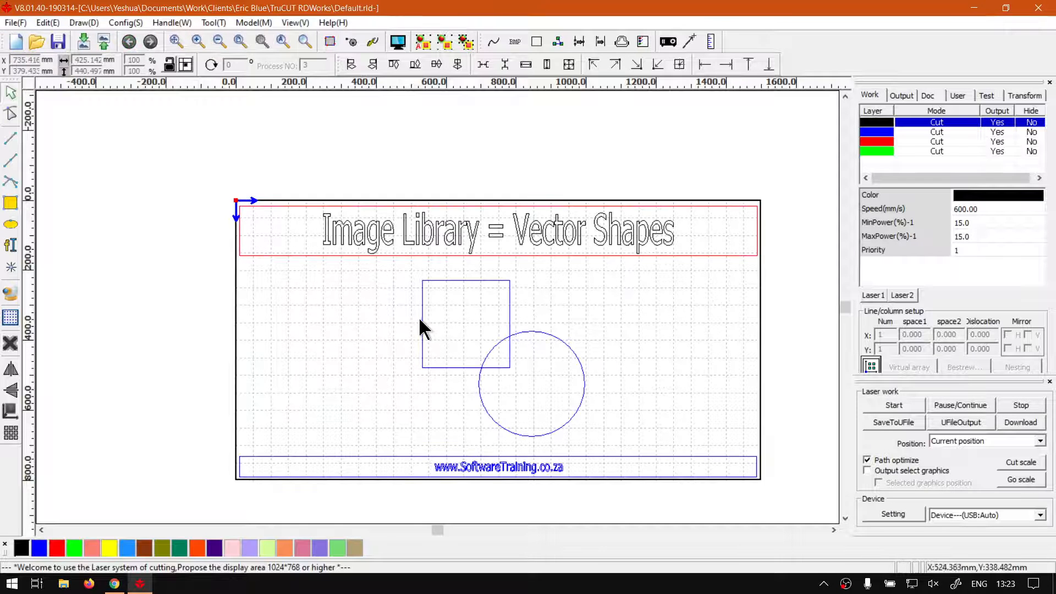
left_click(240, 41)
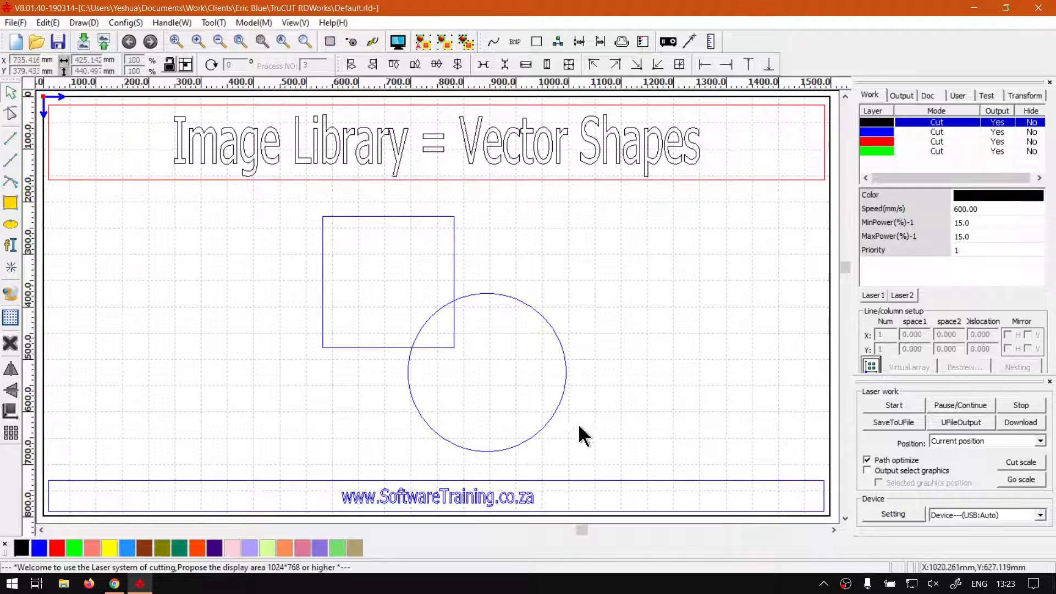
Delete the blue circle and the blue square between the title and the website banner
left_click(556, 415)
key("Delete")
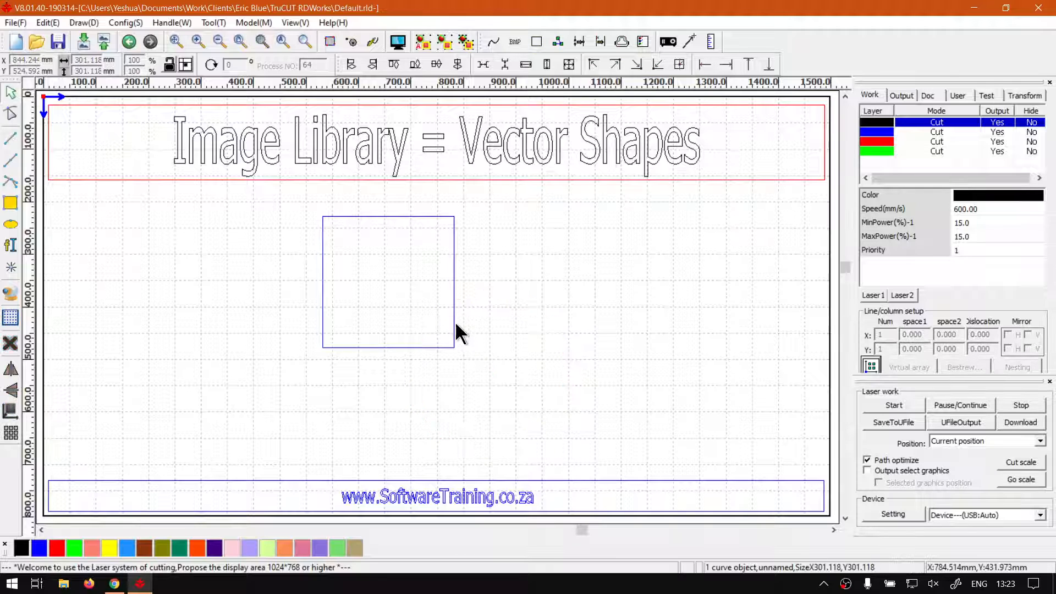
left_click(454, 325)
key("Delete")
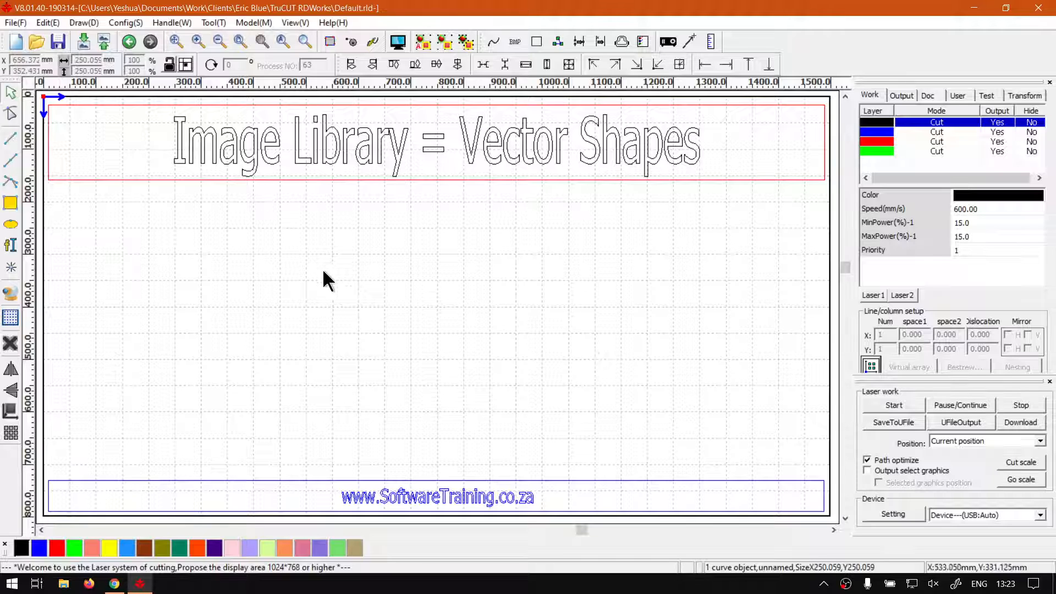
Preview ShapesTest.ai as an import file for the image library and cancel the import
left_click(24, 23)
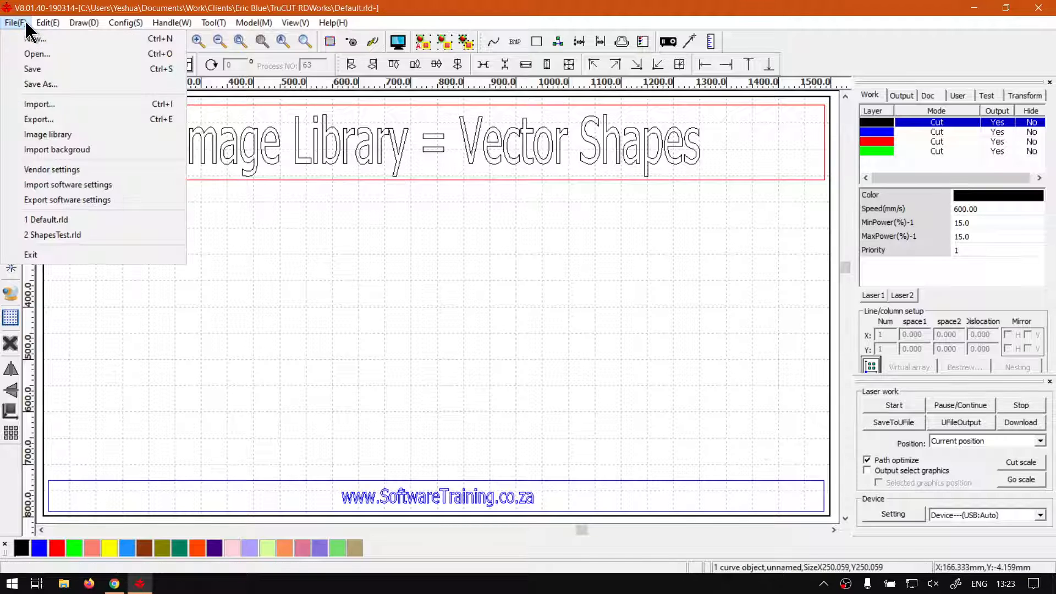
left_click(67, 134)
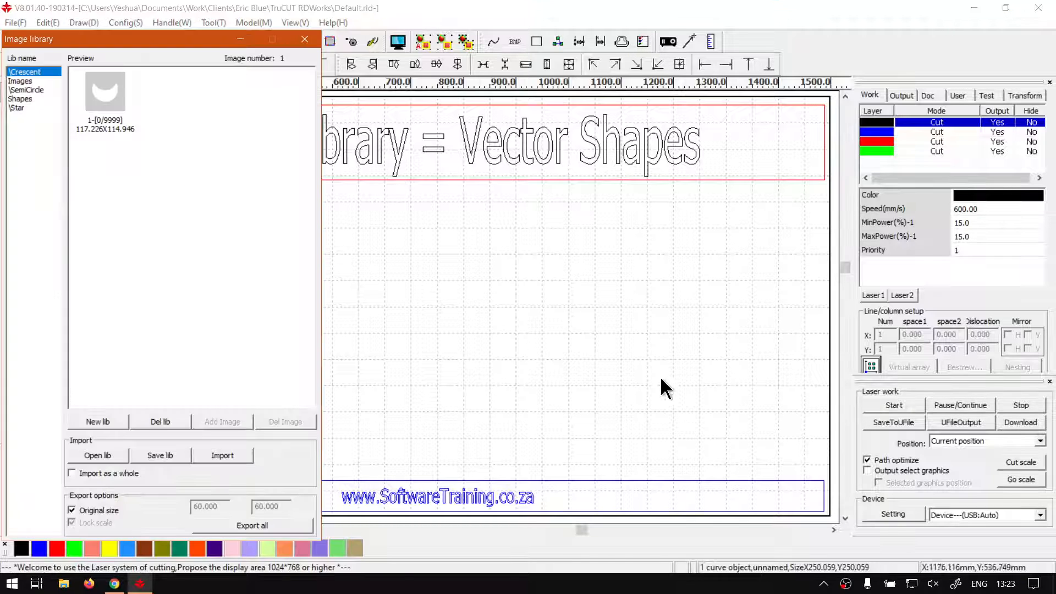
left_click(216, 452)
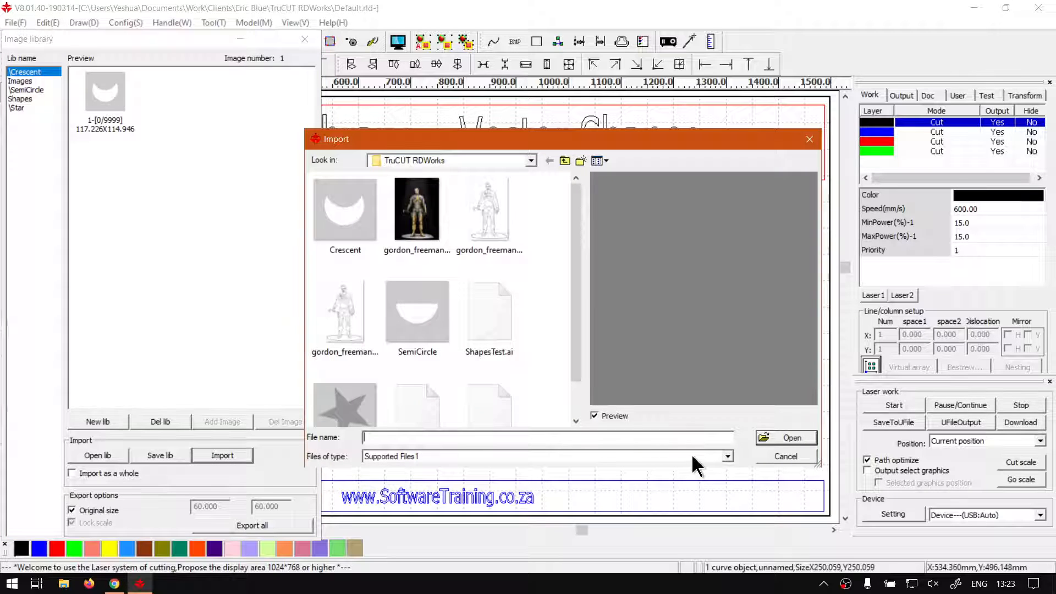
scroll(536, 369, "down", 1)
left_click(473, 286)
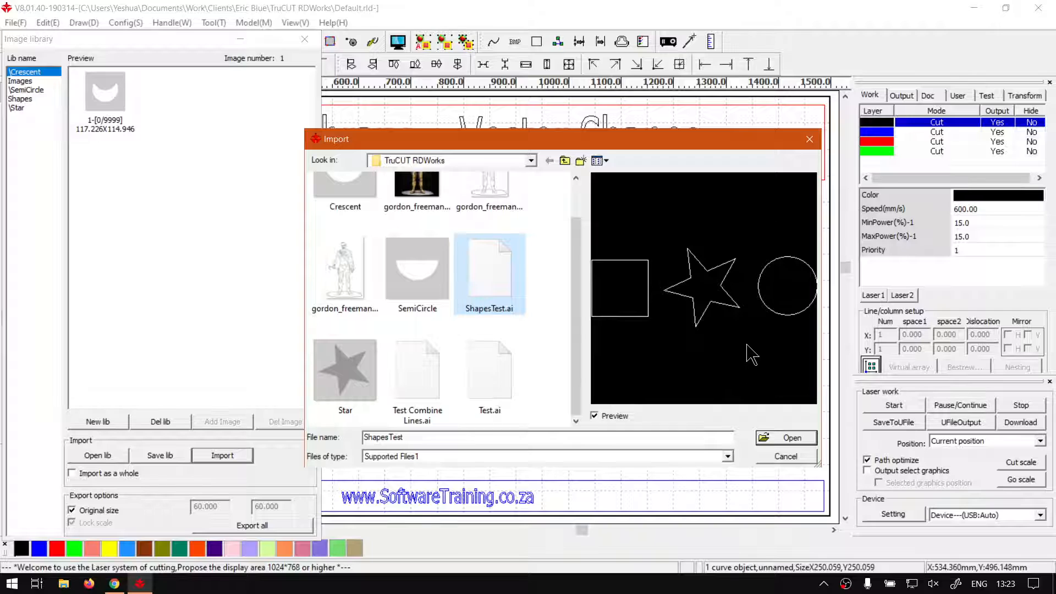
scroll(540, 318, "up", 1)
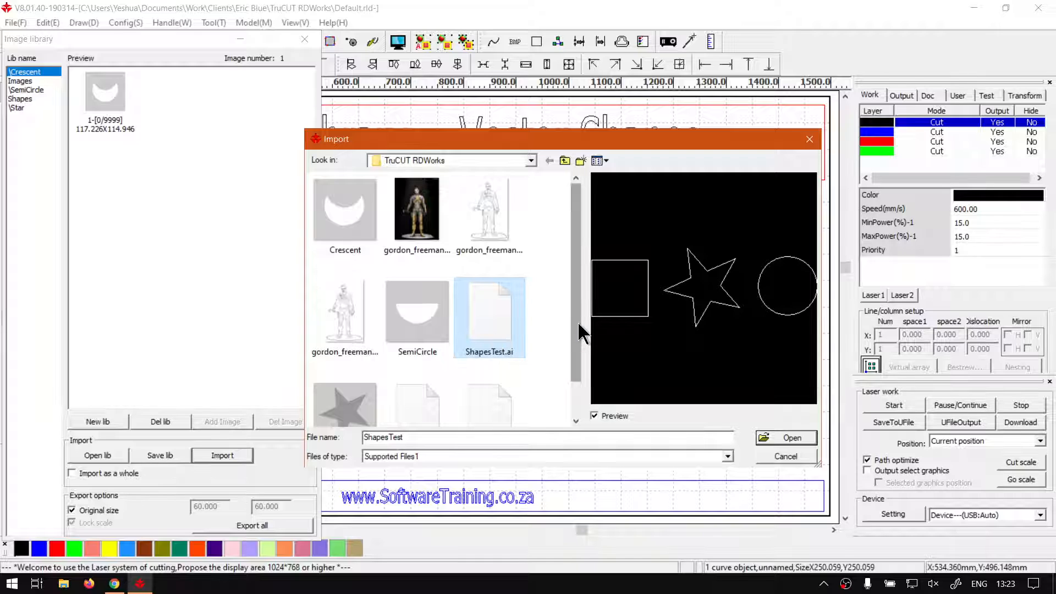
left_click_drag(577, 321, 581, 353)
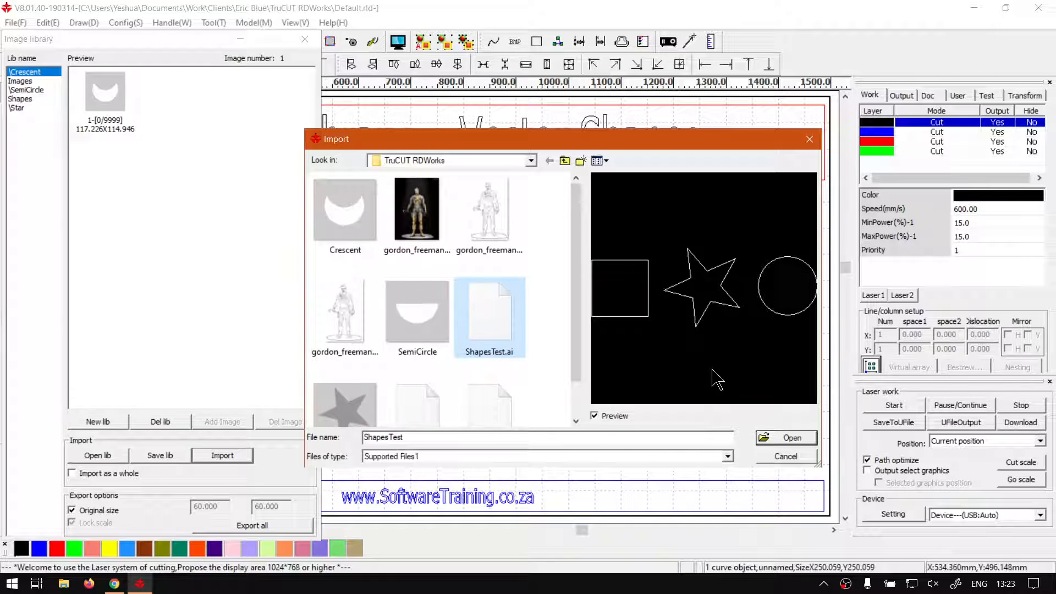
left_click(793, 454)
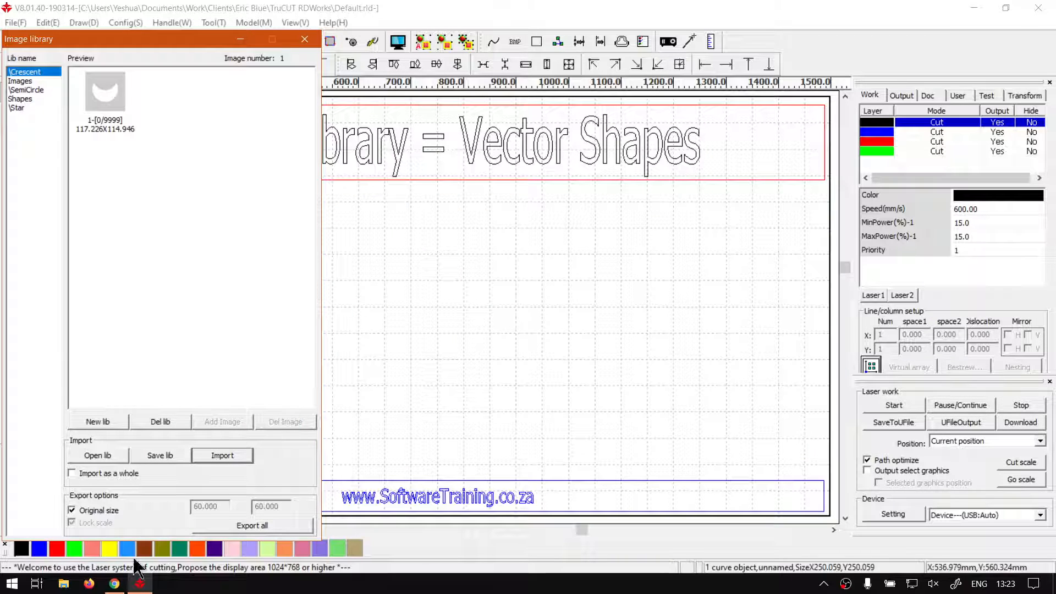
Switch to Chrome to show the softwaretraining.co.za website
left_click(114, 583)
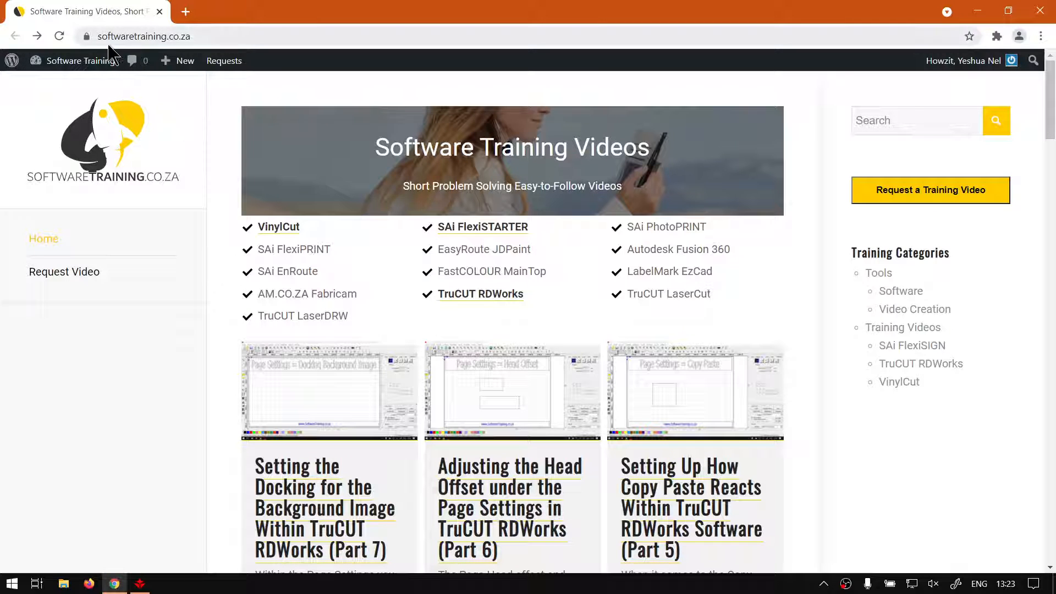